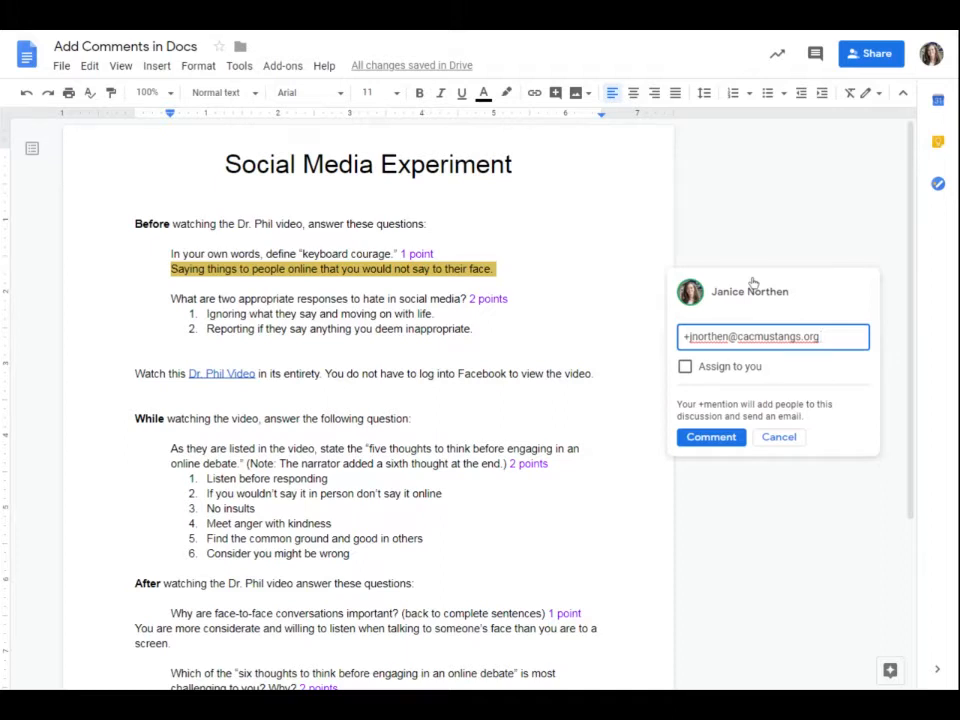
Replace the drafted mention in the comment on the keyboard courage answer with "Check this out." plus the keyboard-courage article link, and post it.
{"action": "key", "text": "BackSpace"}
{"action": "key", "text": "BackSpace"}
{"action": "key", "text": "BackSpace"}
{"action": "key", "text": "BackSpace"}
{"action": "key", "text": "BackSpace"}
{"action": "key", "text": "BackSpace"}
{"action": "key", "text": "BackSpace"}
{"action": "key", "text": "BackSpace"}
{"action": "key", "text": "BackSpace"}
{"action": "key", "text": "BackSpace"}
{"action": "key", "text": "BackSpace"}
{"action": "key", "text": "BackSpace"}
{"action": "key", "text": "BackSpace"}
{"action": "key", "text": "BackSpace"}
{"action": "key", "text": "BackSpace"}
{"action": "key", "text": "BackSpace"}
{"action": "key", "text": "BackSpace"}
{"action": "key", "text": "BackSpace"}
{"action": "key", "text": "BackSpace"}
{"action": "key", "text": "BackSpace"}
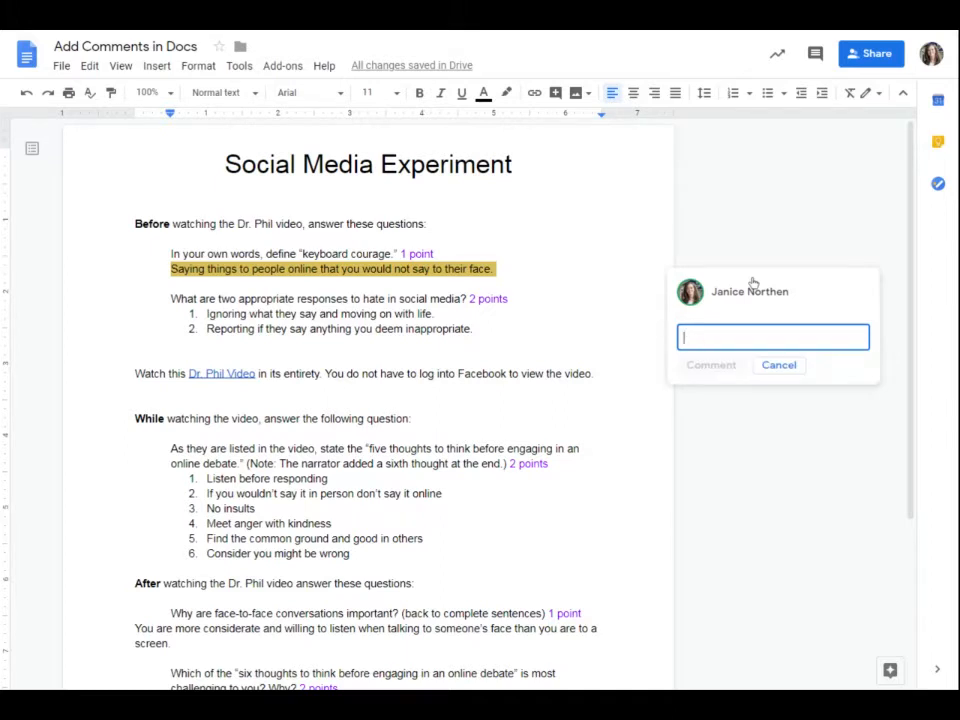
{"action": "type", "text": "Check this out!"}
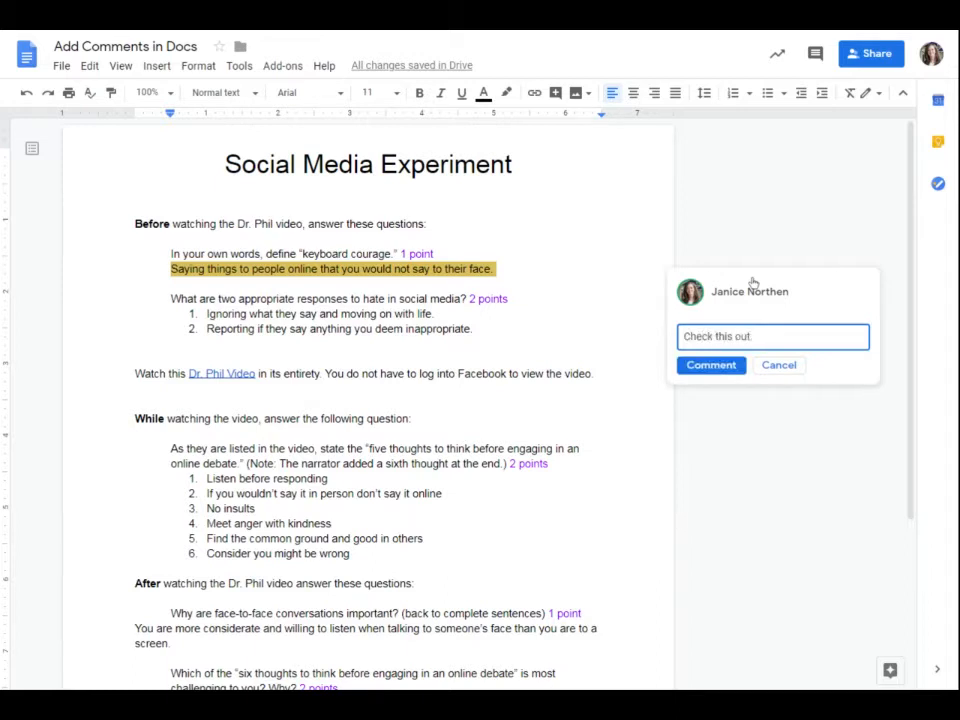
{"action": "type", "text": "https://brian-kolb.com/2016/07/19/keyboard-courage/#:~:text=keyboard%20courage,internet%20web%2Dpage%20or%20posting"}
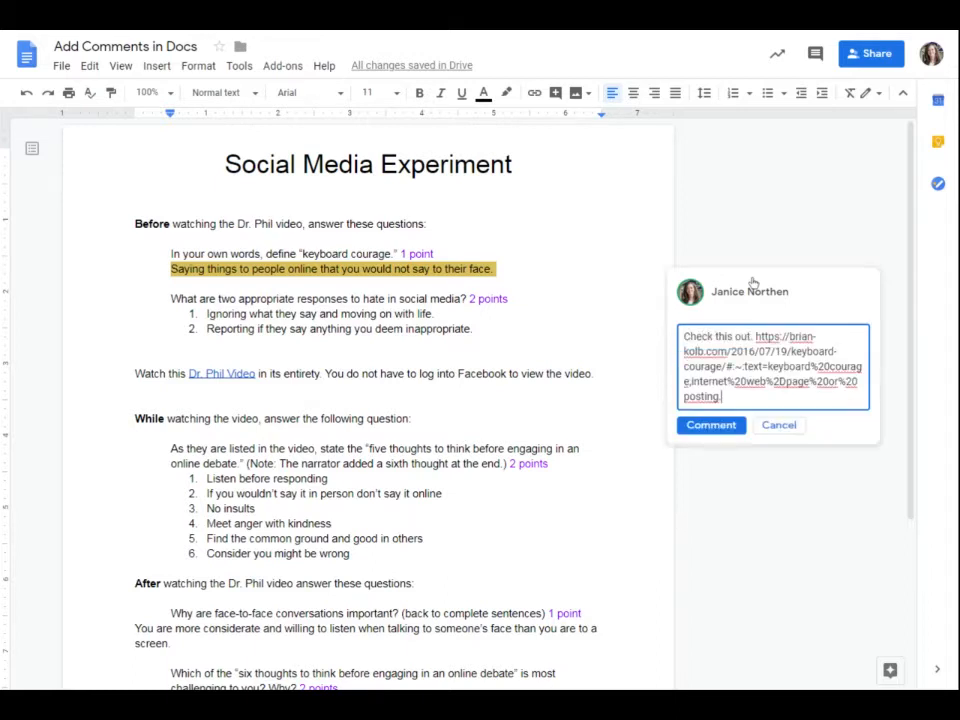
{"action": "left_click", "coordinate": [737, 425]}
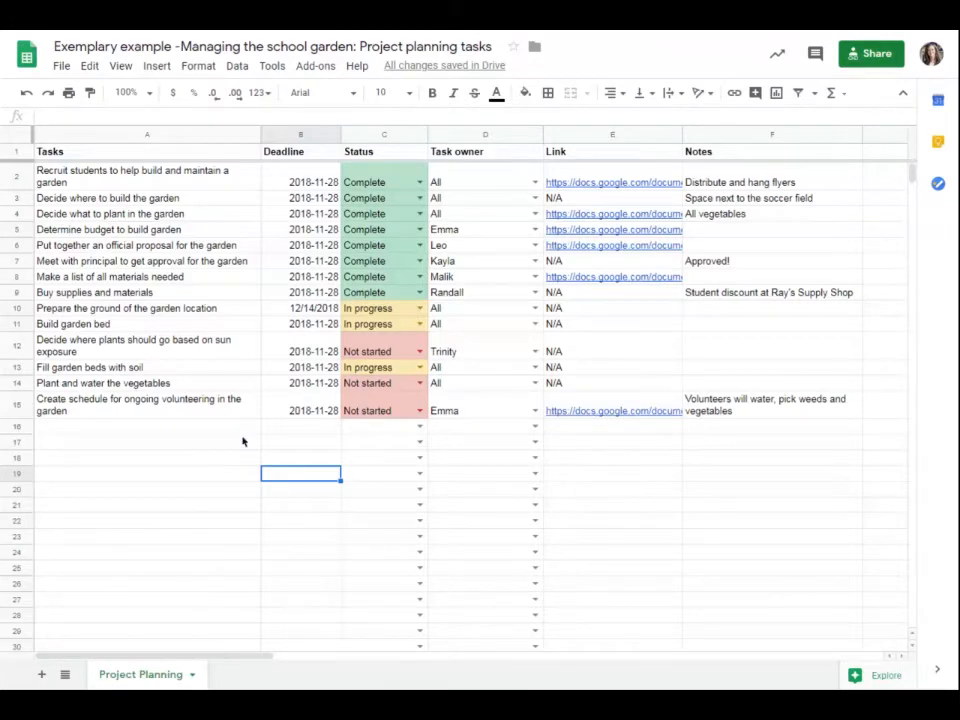
Switch to the school garden project spreadsheet in Google Sheets and post the comment "Great!" on the "Prepare the ground of the garden location" cell.
{"action": "left_click", "coordinate": [165, 310]}
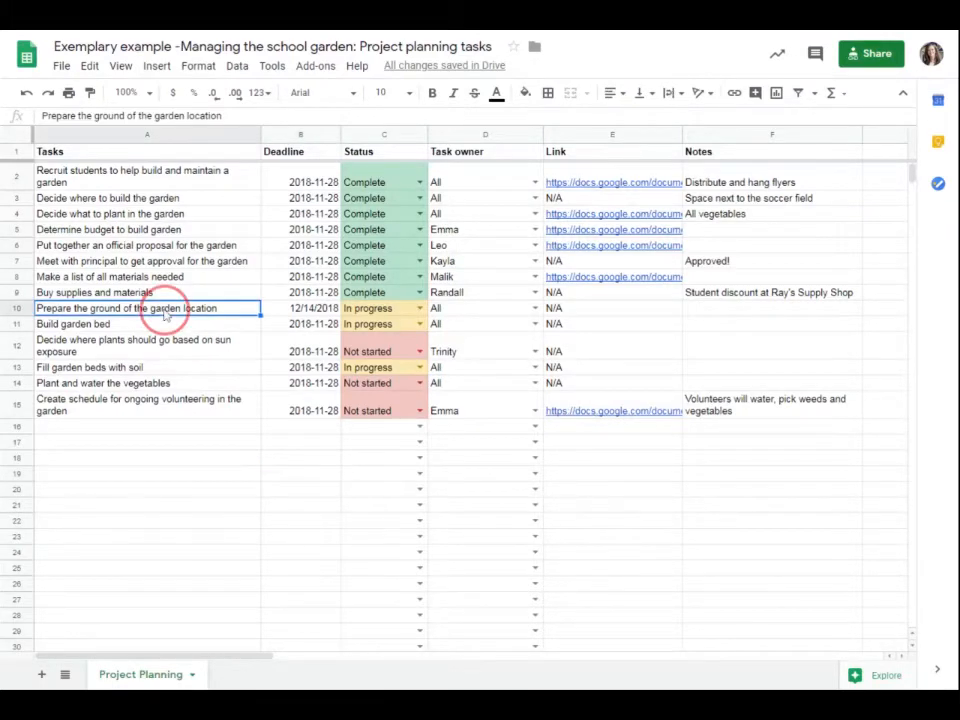
{"action": "right_click", "coordinate": [165, 311]}
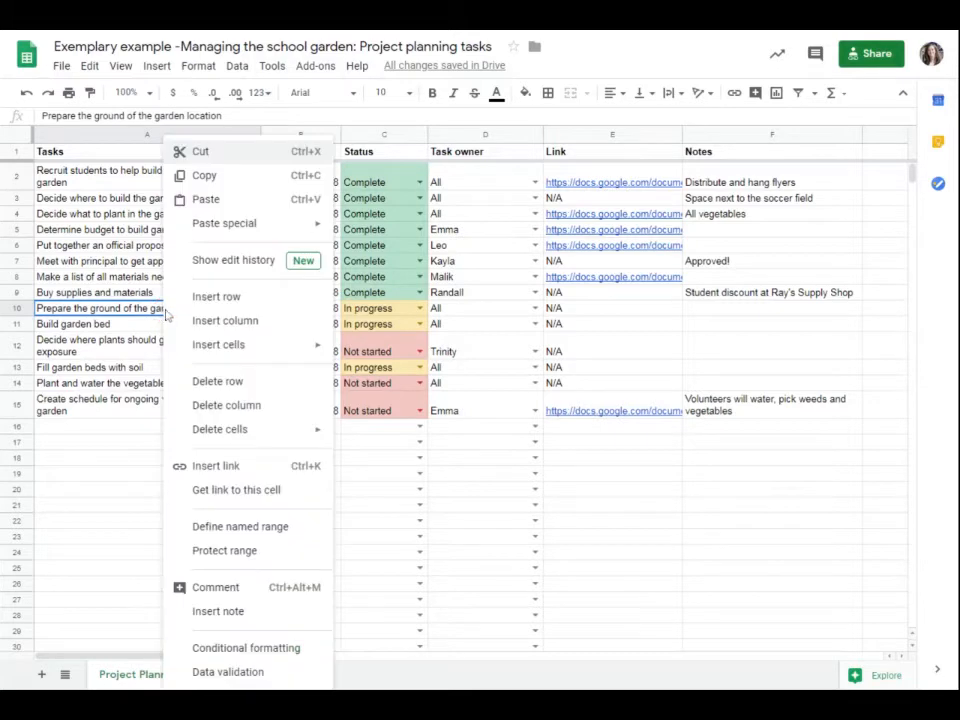
{"action": "left_click", "coordinate": [216, 588]}
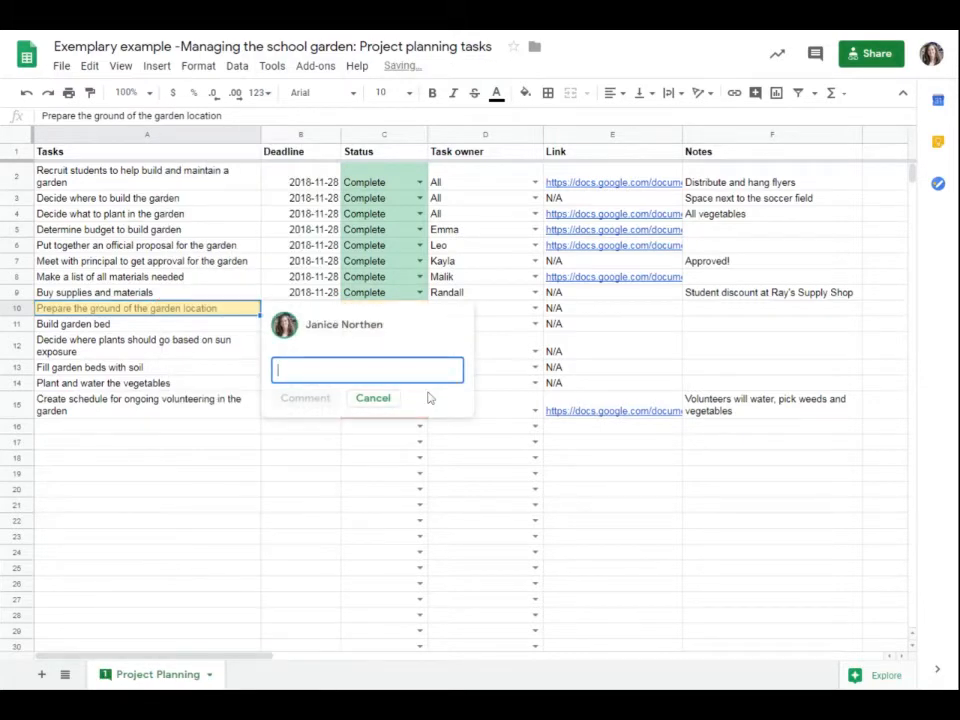
{"action": "type", "text": "Great!"}
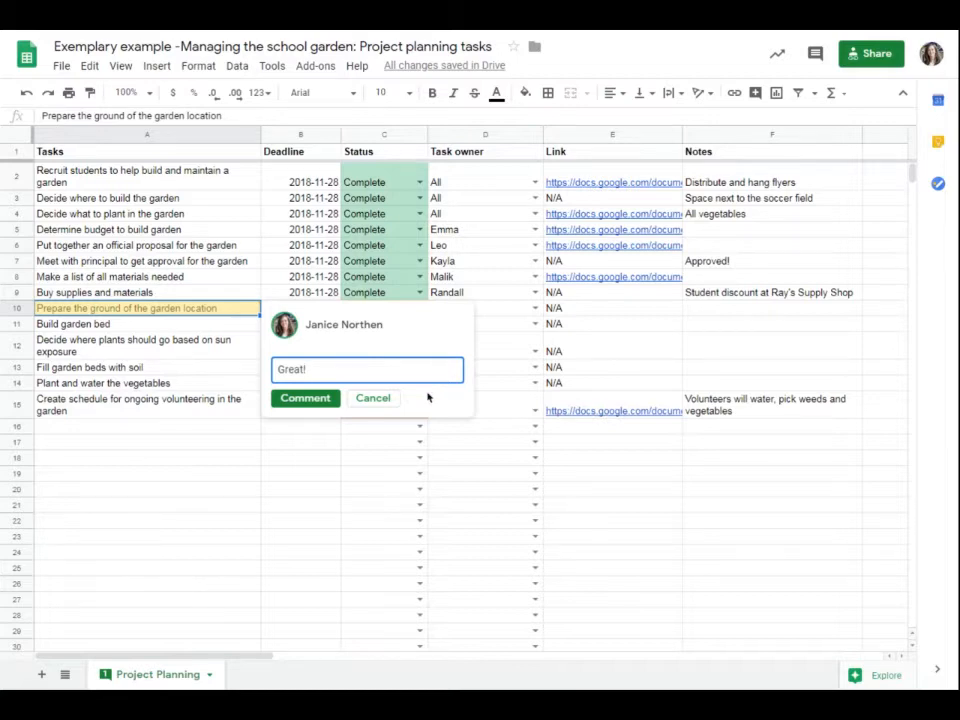
{"action": "key", "text": "Return"}
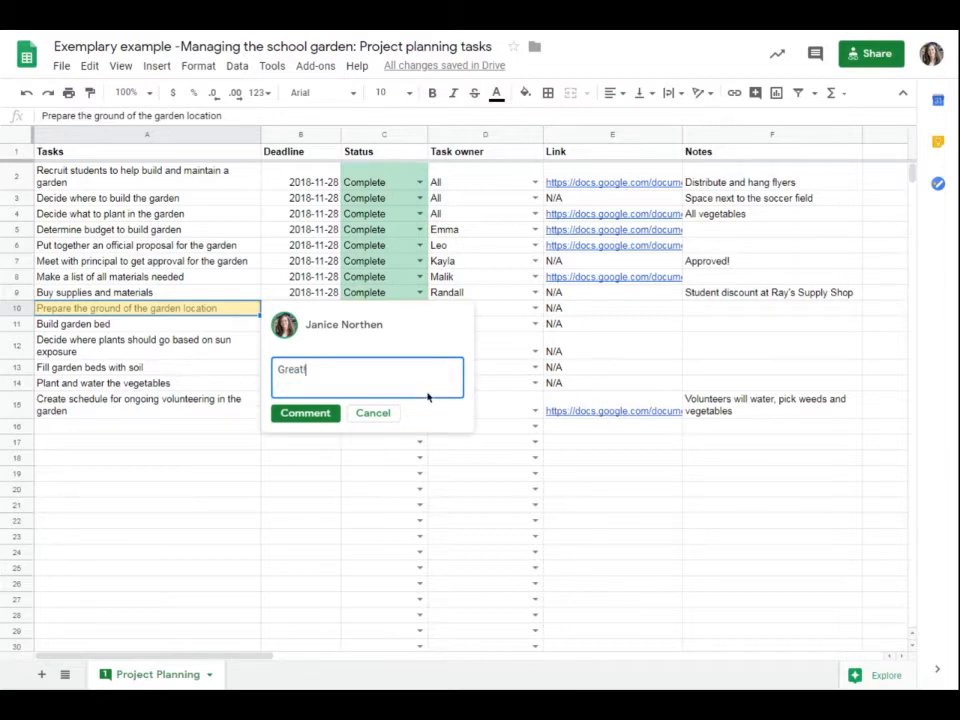
{"action": "left_click", "coordinate": [320, 412]}
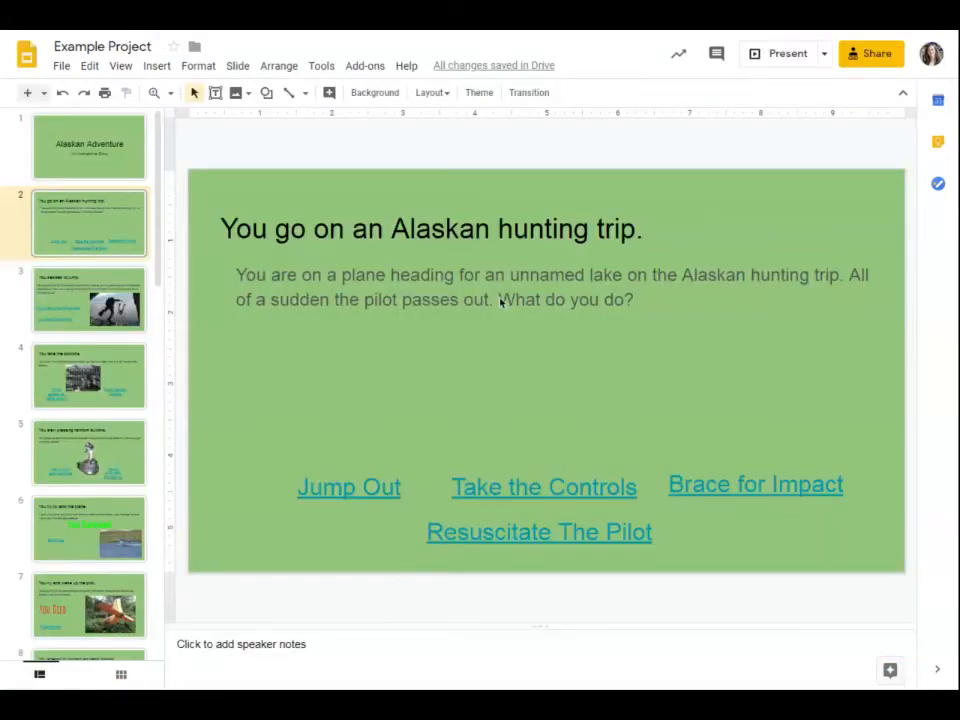
Switch to the Example Project presentation in Google Slides and post the comment "Yikes! I don't know!" on "What do you do?" on slide 2.
{"action": "left_click", "coordinate": [502, 302]}
{"action": "left_click_drag", "start_coordinate": [500, 300], "coordinate": [620, 302]}
{"action": "right_click", "coordinate": [620, 302]}
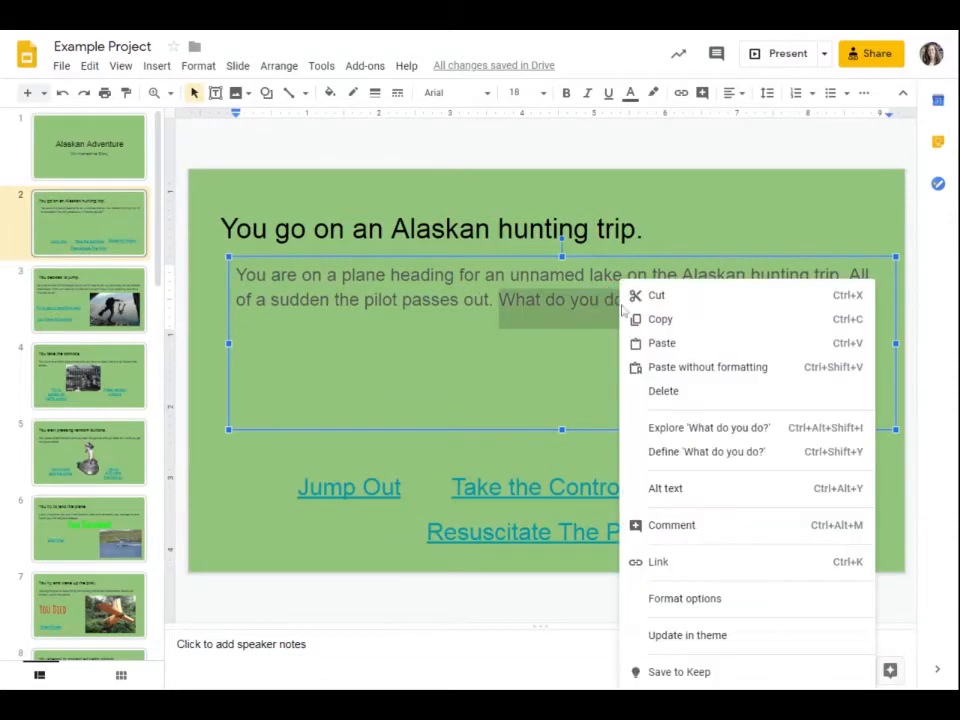
{"action": "left_click", "coordinate": [689, 537]}
{"action": "type", "text": "Y"}
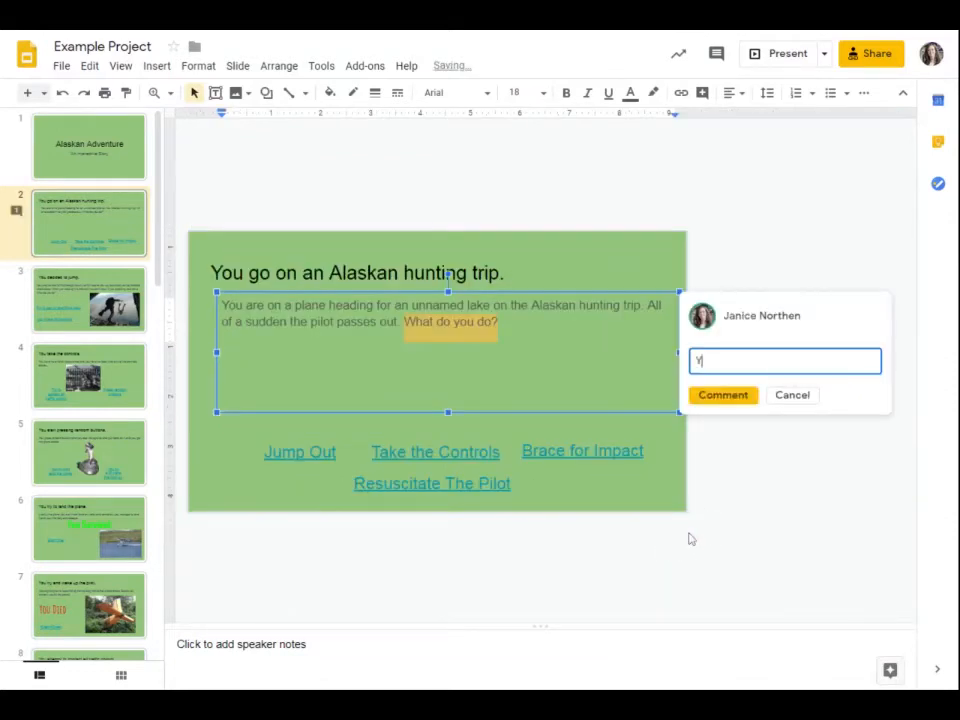
{"action": "type", "text": "ikes! I don't know!"}
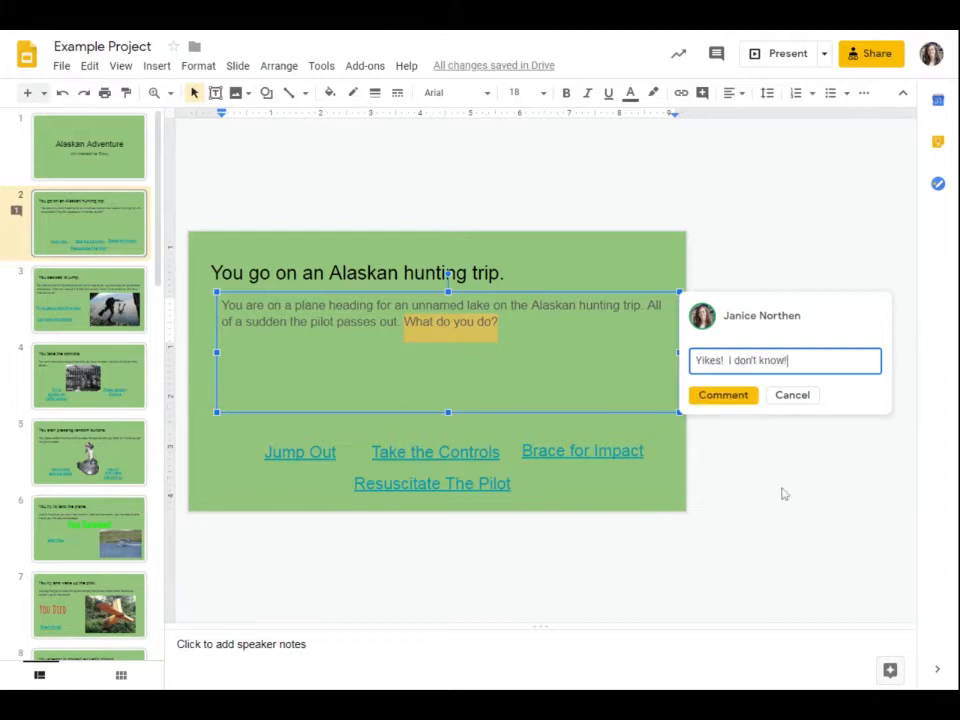
{"action": "left_click", "coordinate": [744, 400]}
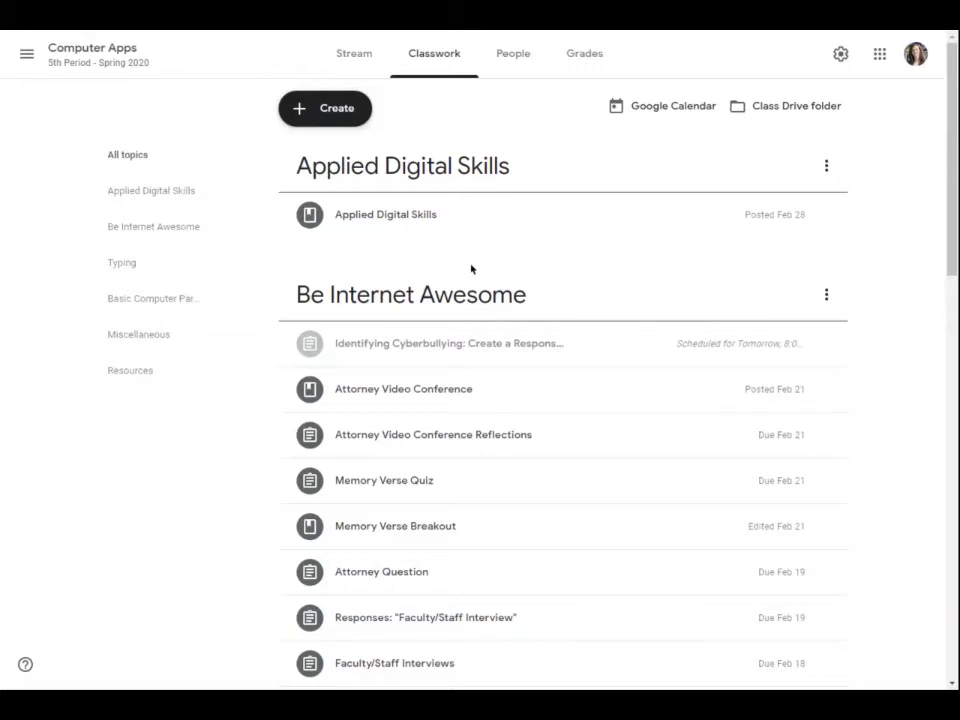
Switch to Google Classroom, create a classwork assignment titled "Project" for Computer Apps, and open its options for adding a rubric.
{"action": "left_click", "coordinate": [300, 111]}
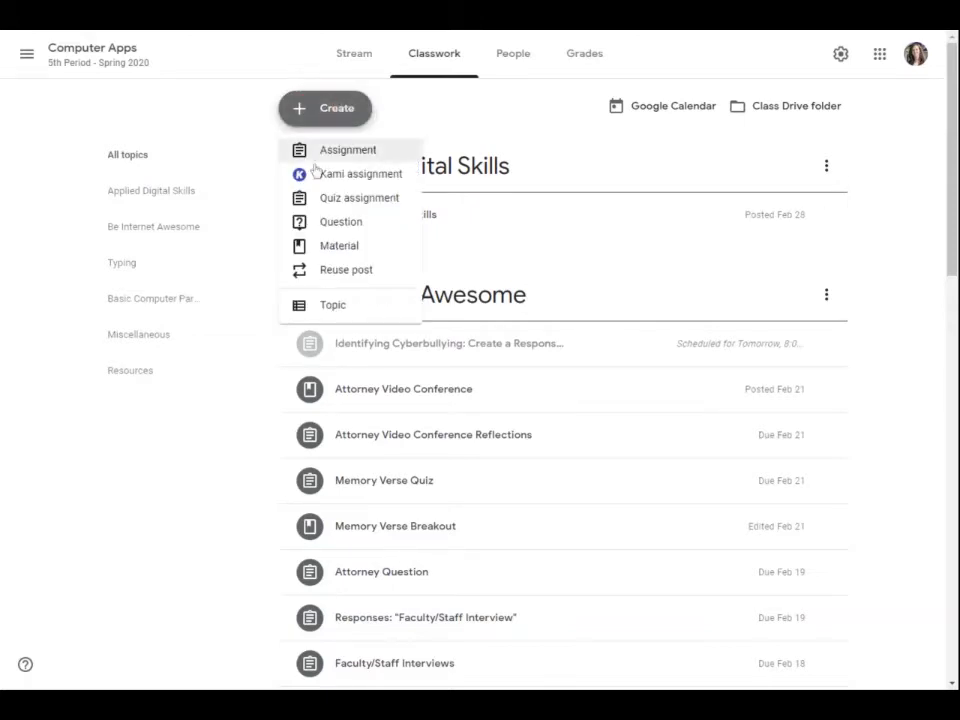
{"action": "left_click", "coordinate": [316, 229]}
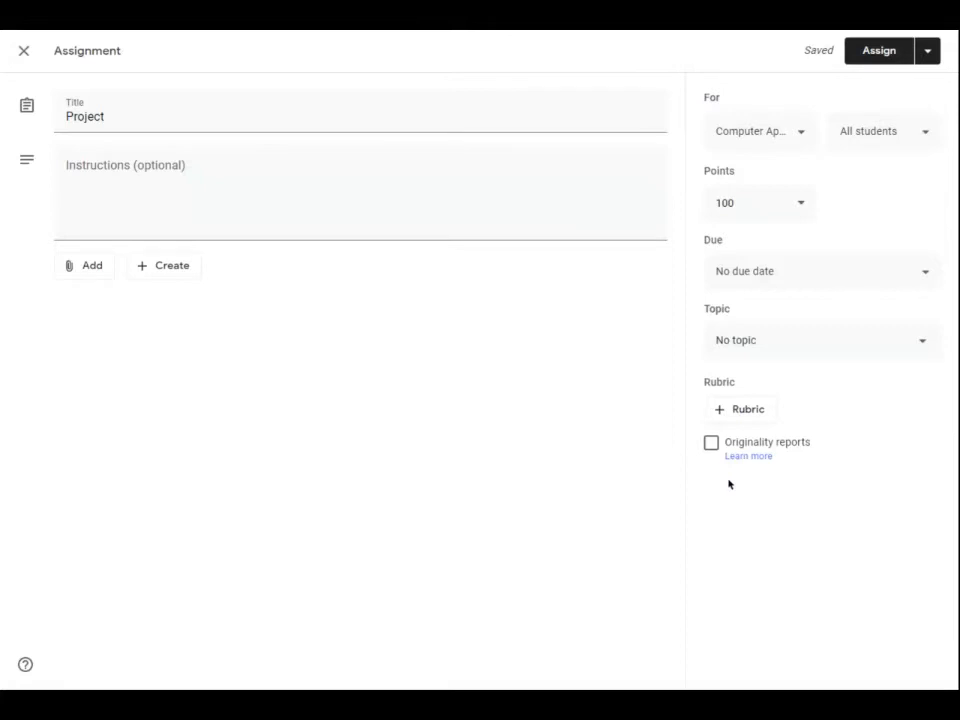
{"action": "left_click", "coordinate": [741, 411]}
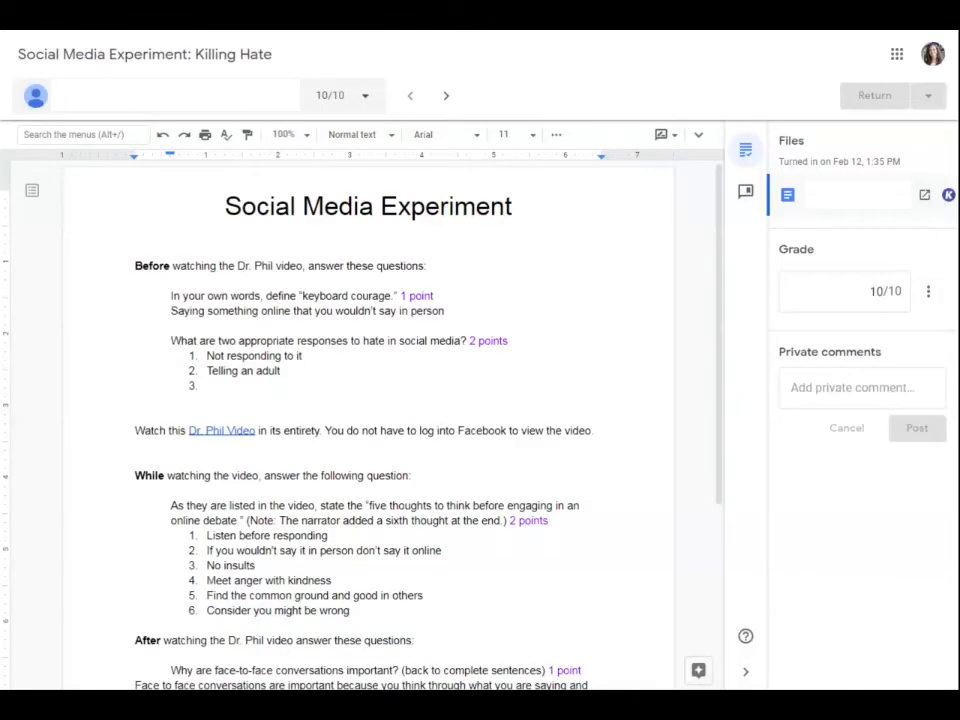
Start a comment on the student's keyboard courage answer, show the comment bank, and enter "#" in the comment to call up saved comments.
{"action": "left_click_drag", "start_coordinate": [169, 313], "coordinate": [452, 312]}
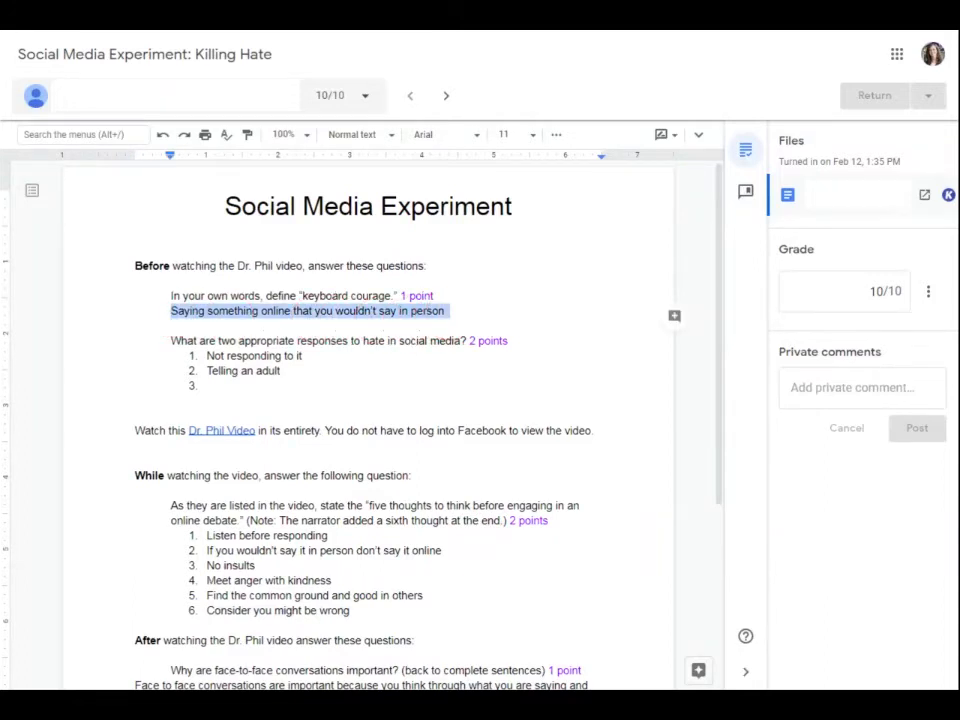
{"action": "left_click", "coordinate": [674, 317]}
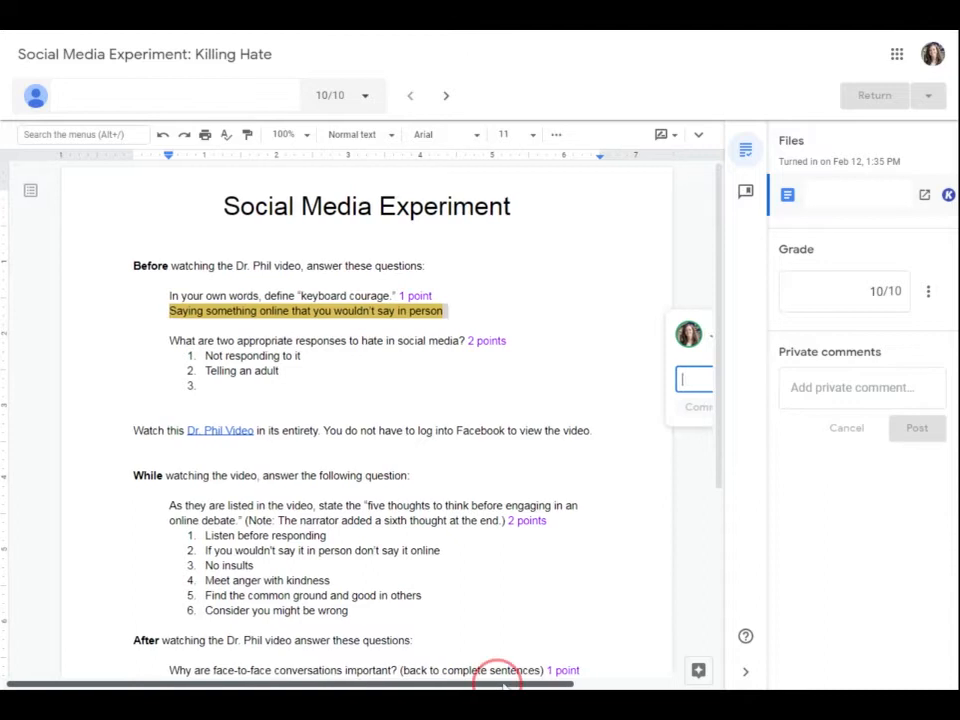
{"action": "left_click_drag", "start_coordinate": [502, 685], "coordinate": [637, 685]}
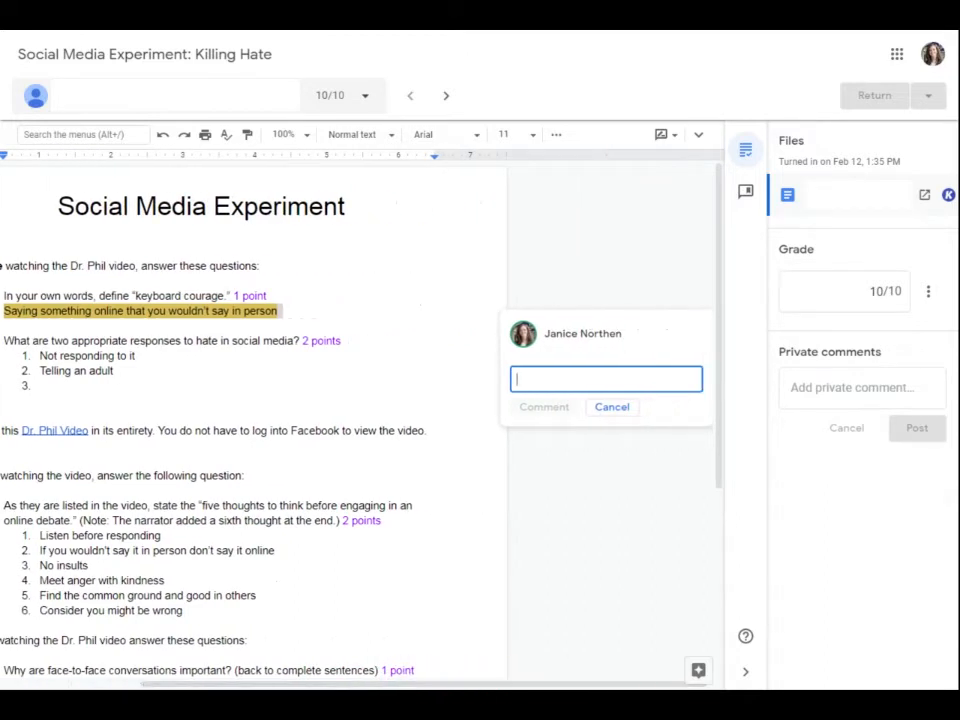
{"action": "left_click", "coordinate": [746, 194]}
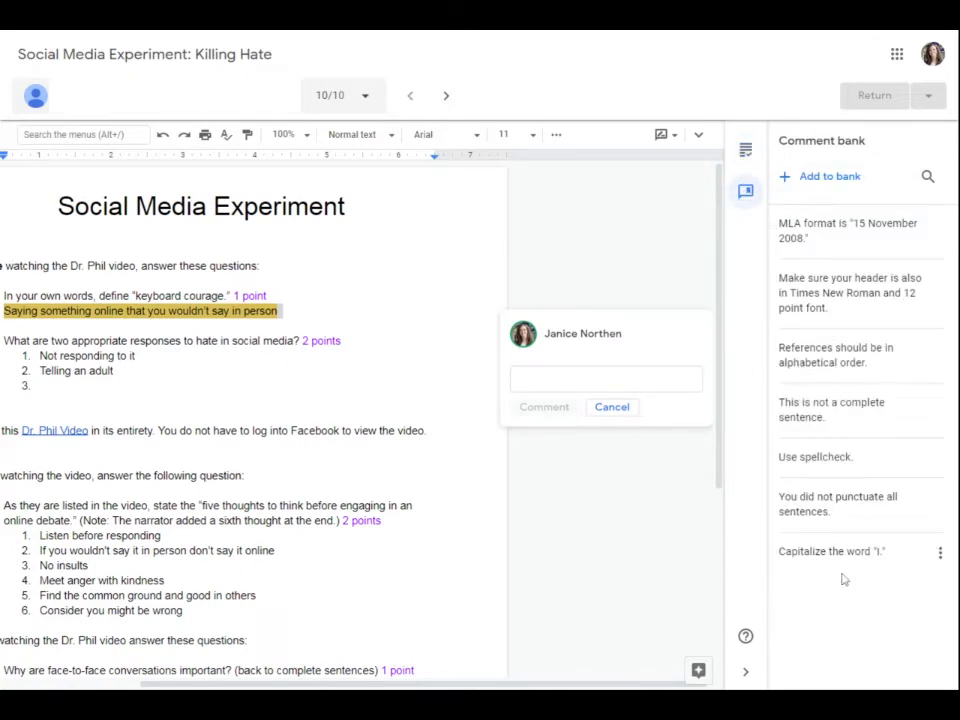
{"action": "left_click", "coordinate": [643, 379]}
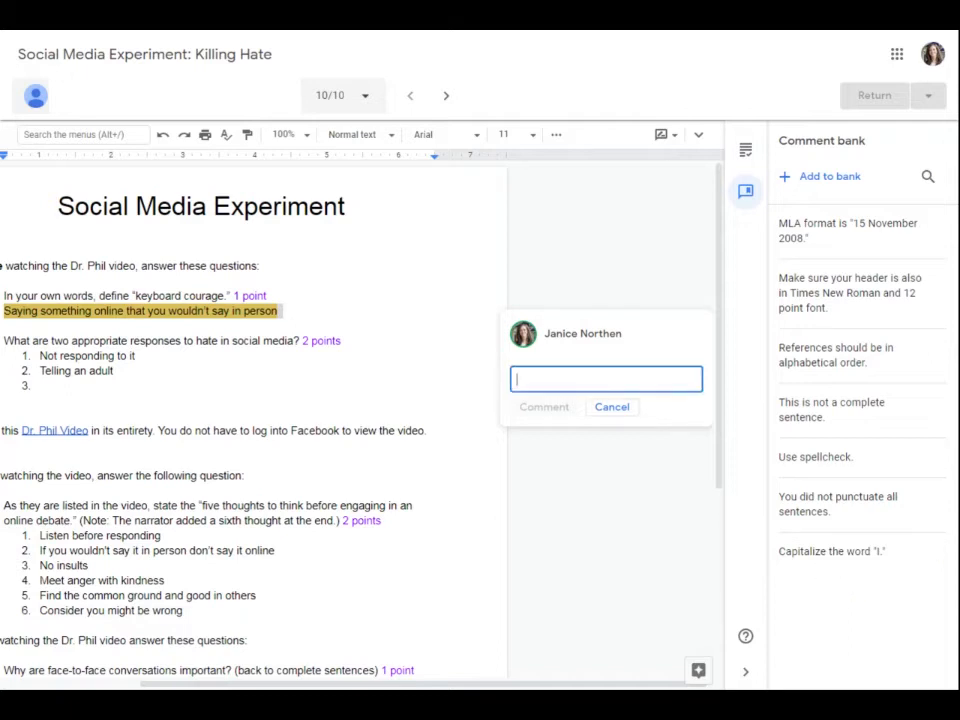
{"action": "type", "text": "#"}
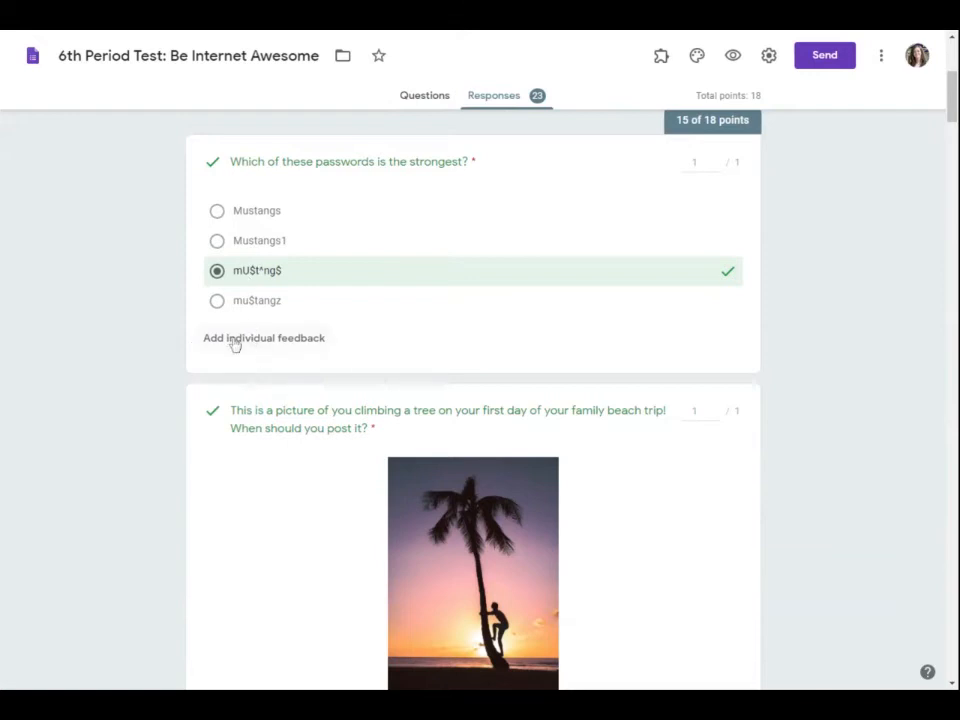
Switch to the Be Internet Awesome test responses in Google Forms and add the individual feedback "Great answer!" to the strongest-password question.
{"action": "left_click", "coordinate": [231, 343]}
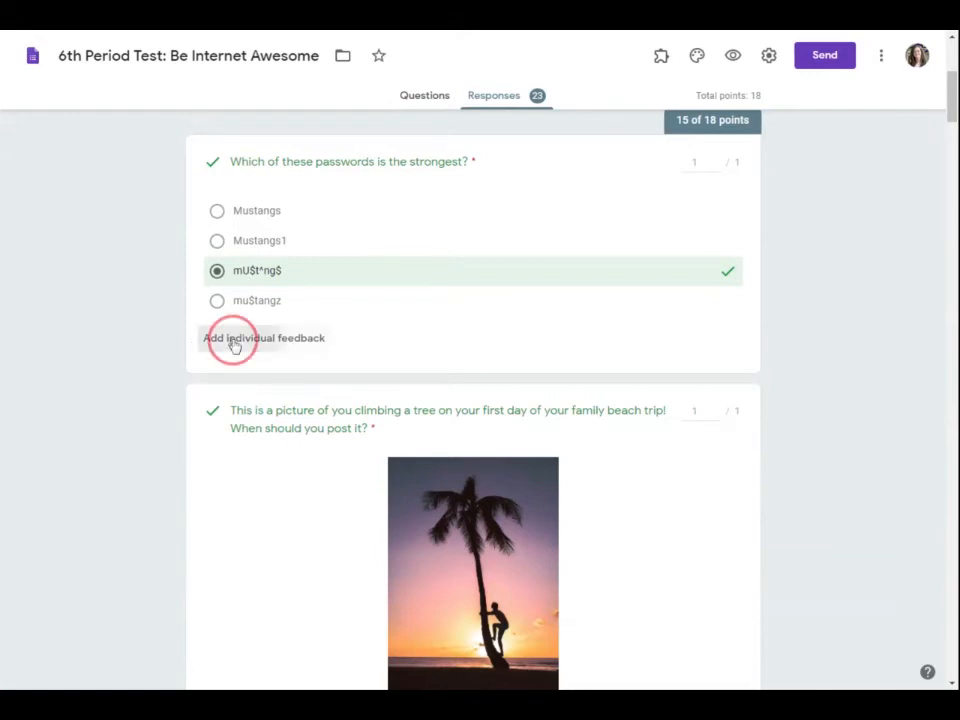
{"action": "left_click", "coordinate": [308, 160]}
{"action": "type", "text": "Great answer!"}
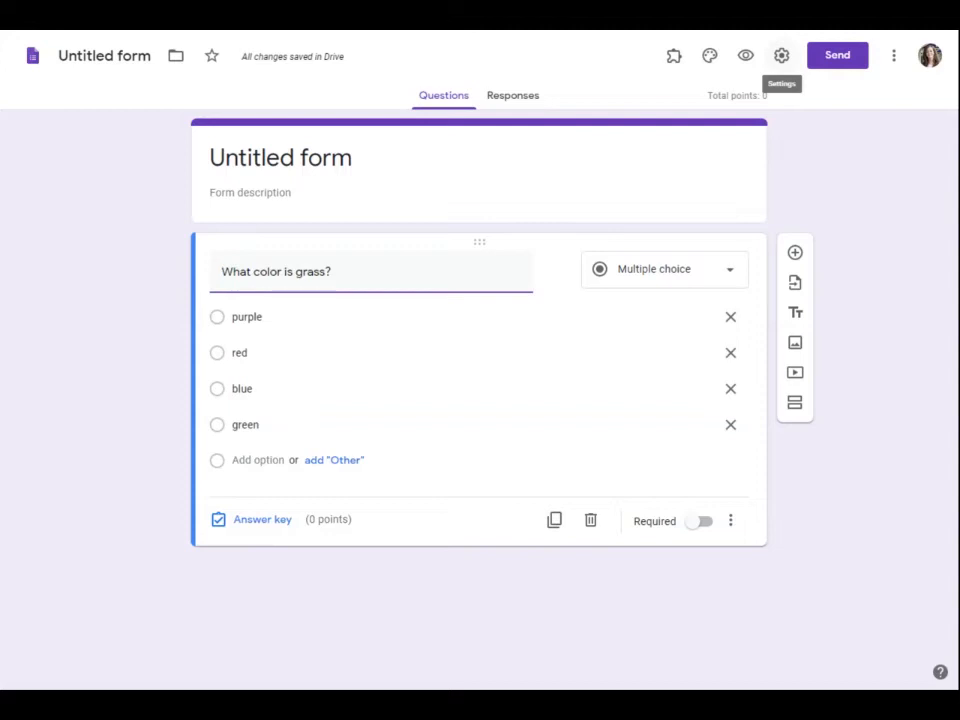
Open the answer feedback for the "What color is grass?" question and view the entry fields for incorrect and correct answers.
{"action": "left_click", "coordinate": [264, 520]}
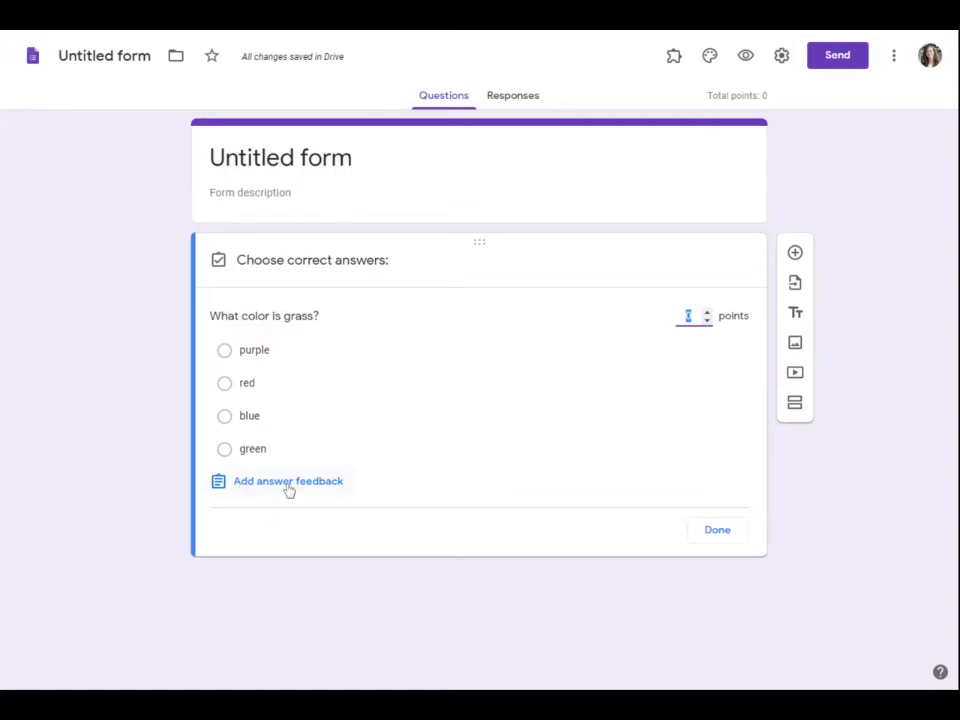
{"action": "left_click", "coordinate": [289, 484]}
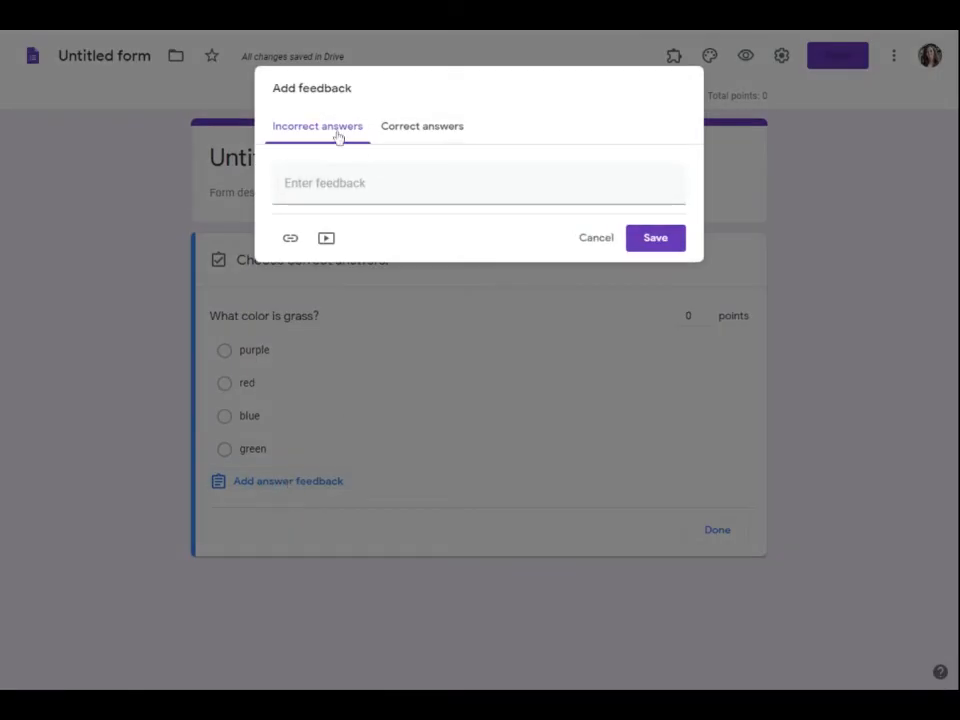
{"action": "left_click", "coordinate": [324, 182]}
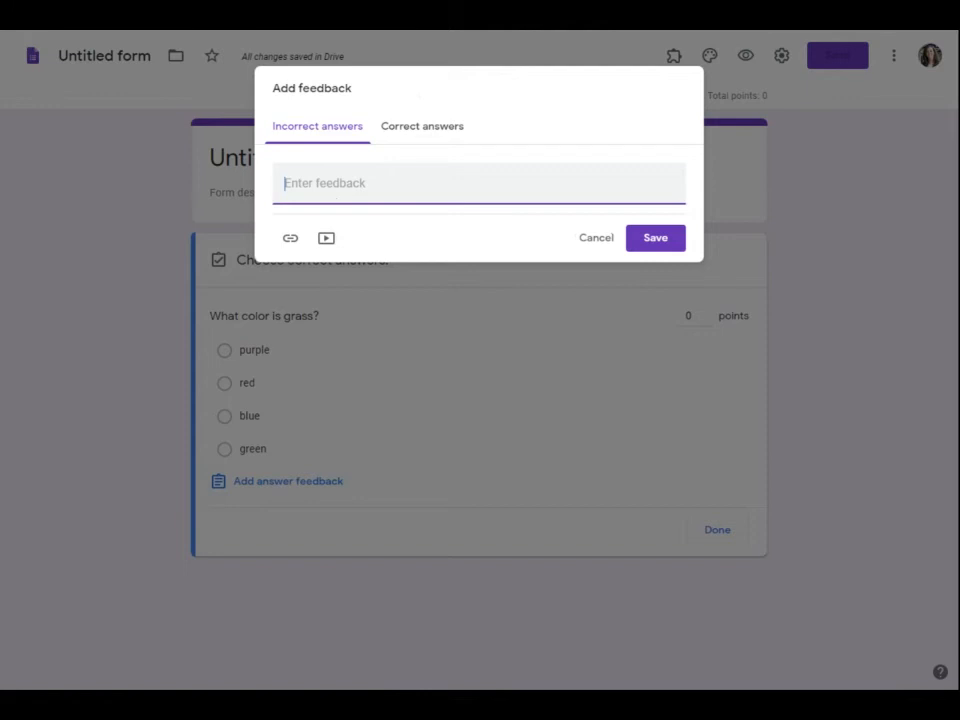
{"action": "left_click", "coordinate": [399, 133]}
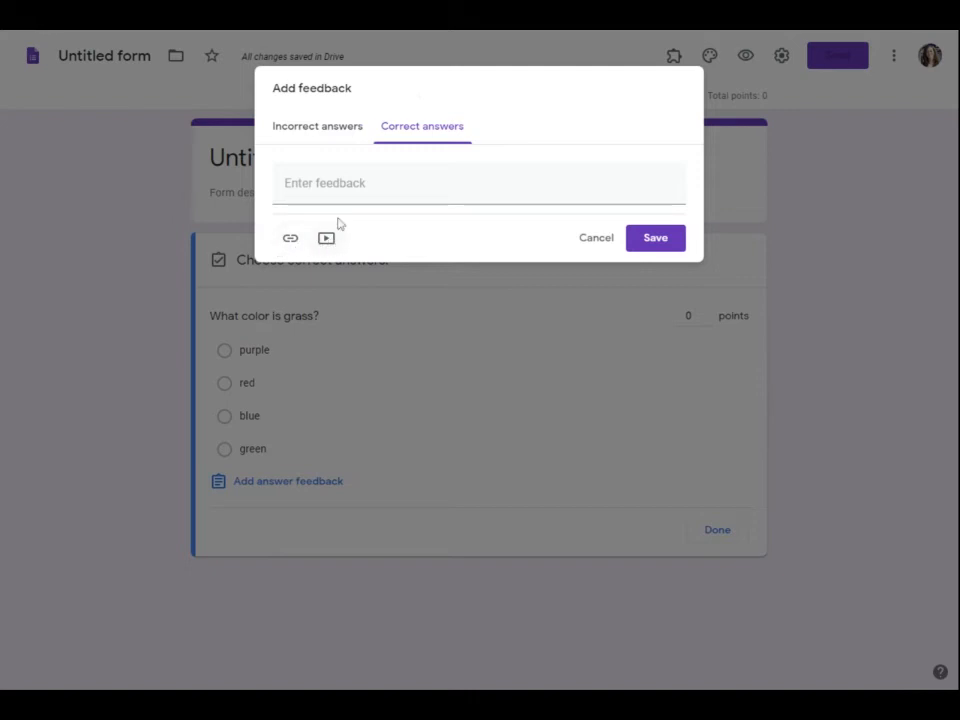
{"action": "left_click", "coordinate": [320, 139]}
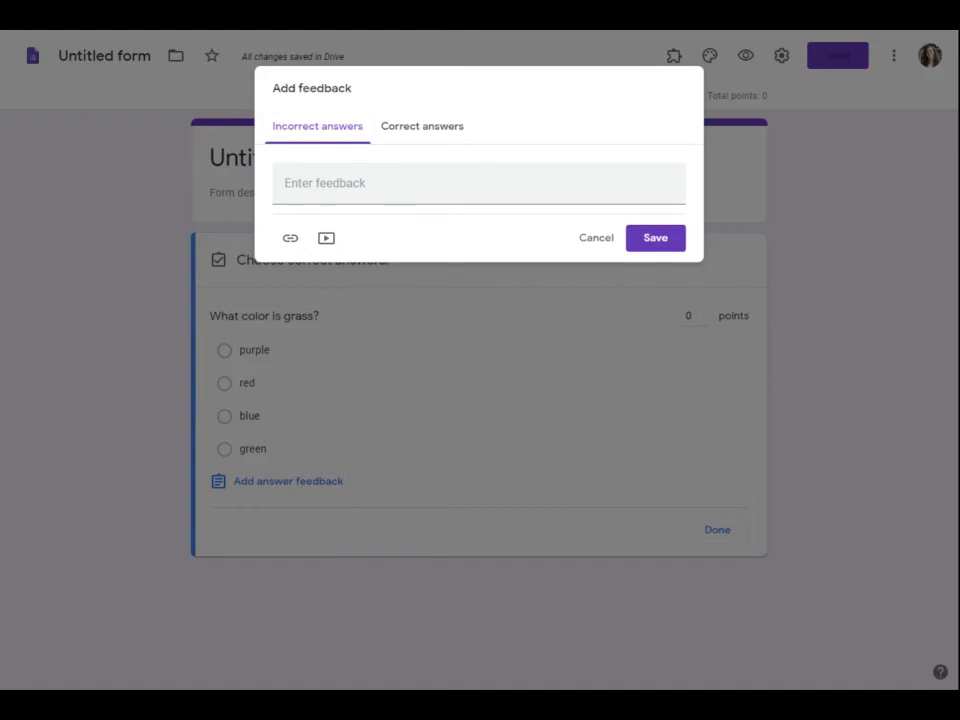
{"action": "left_click", "coordinate": [416, 137]}
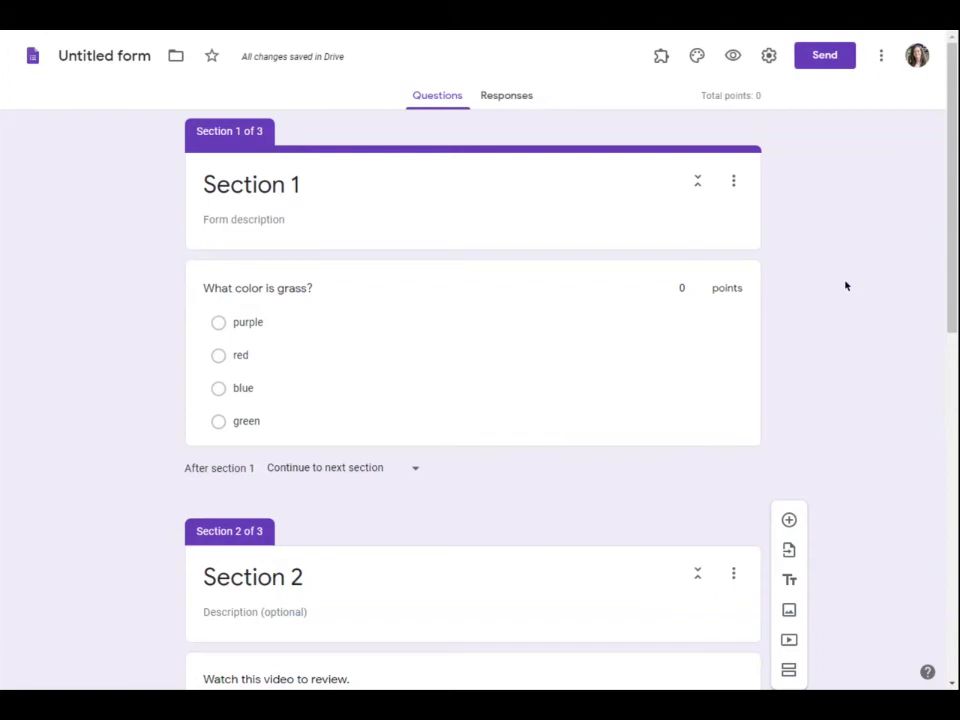
Examine the form's three sections, from the grass question through the review video to the sun question, including the navigation after section 2.
{"action": "scroll", "coordinate": [845, 287], "scroll_direction": "down", "scroll_amount": 10}
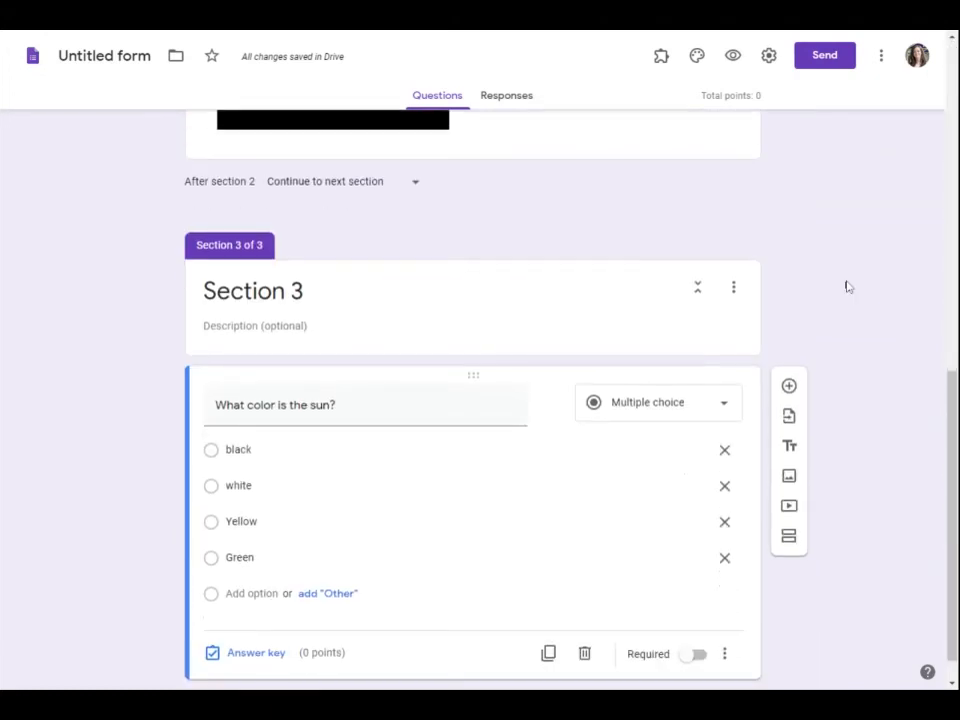
{"action": "scroll", "coordinate": [845, 287], "scroll_direction": "up", "scroll_amount": 10}
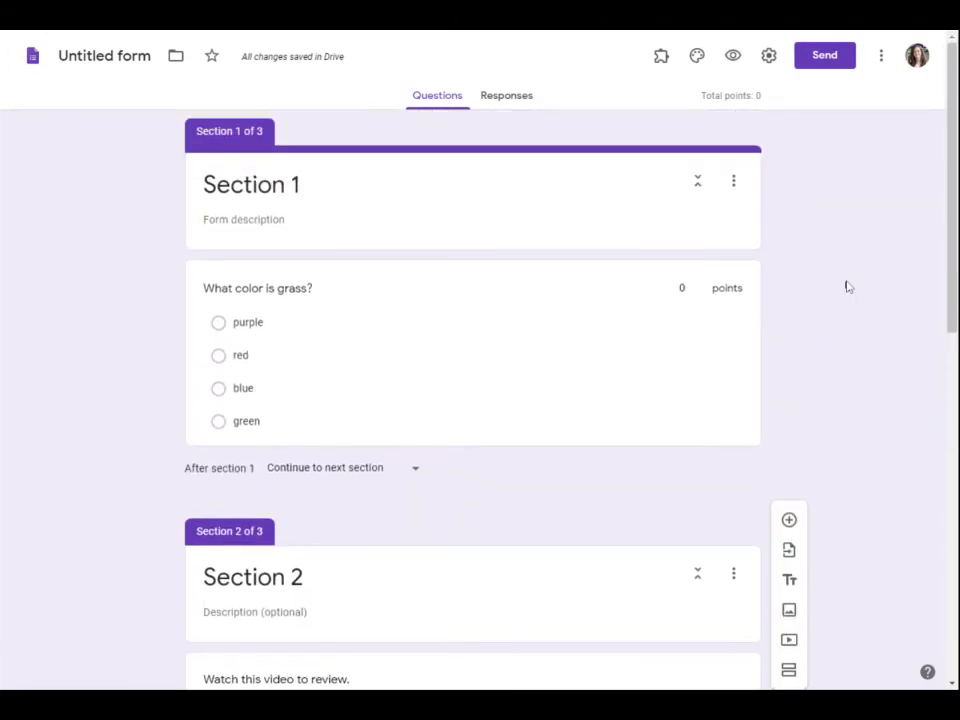
{"action": "left_click", "coordinate": [241, 330]}
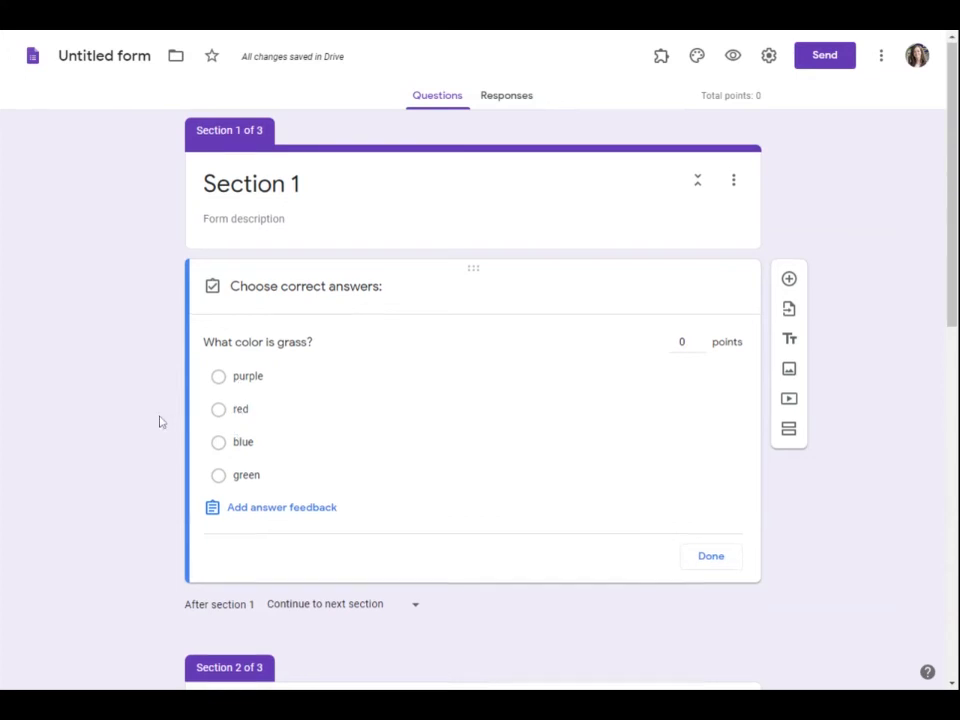
{"action": "scroll", "coordinate": [159, 419], "scroll_direction": "down", "scroll_amount": 5}
{"action": "scroll", "coordinate": [159, 417], "scroll_direction": "down", "scroll_amount": 1}
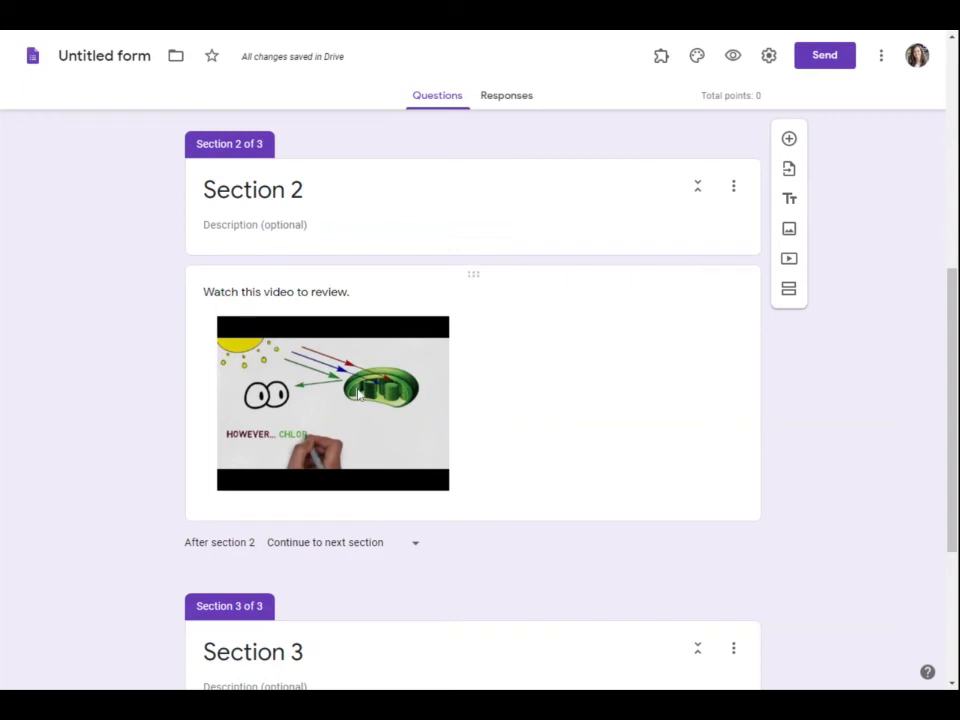
{"action": "scroll", "coordinate": [236, 437], "scroll_direction": "up", "scroll_amount": 4}
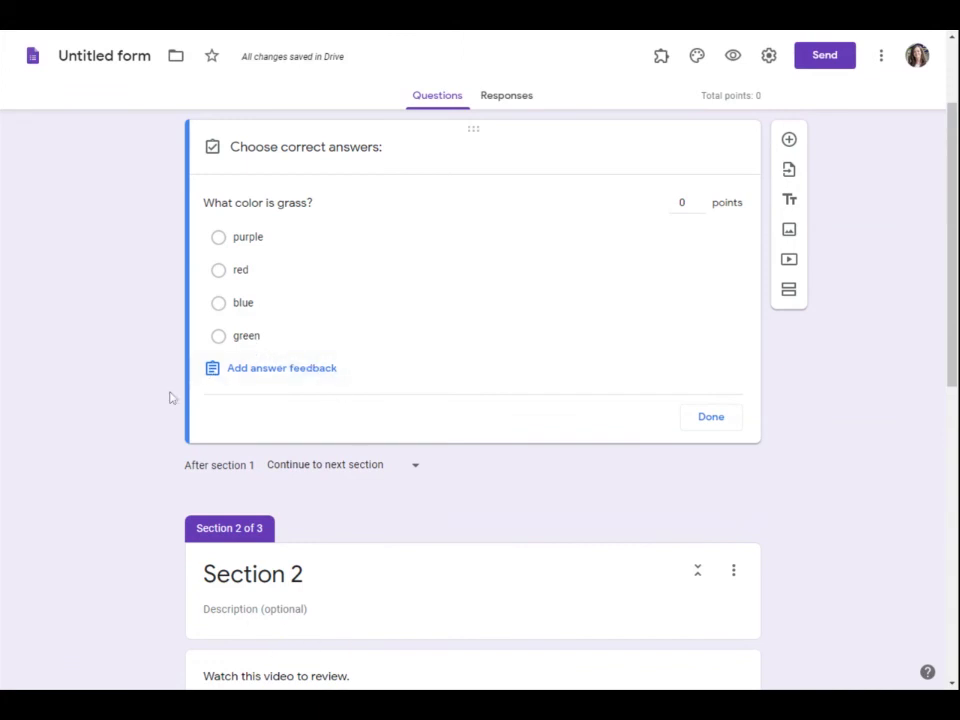
{"action": "scroll", "coordinate": [116, 375], "scroll_direction": "down", "scroll_amount": 7}
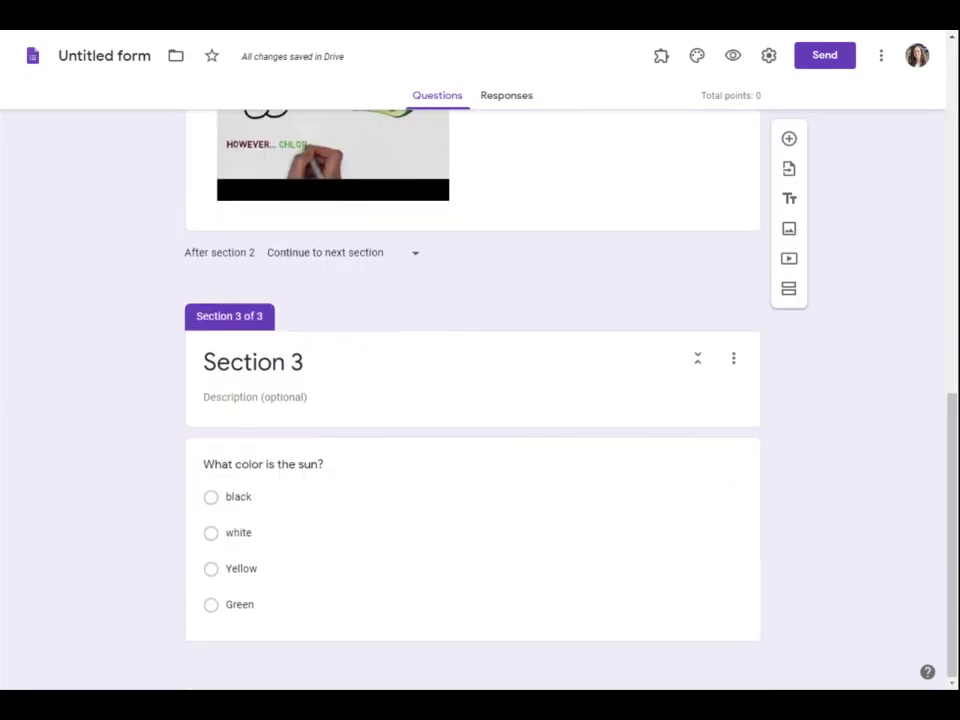
{"action": "left_click", "coordinate": [340, 252]}
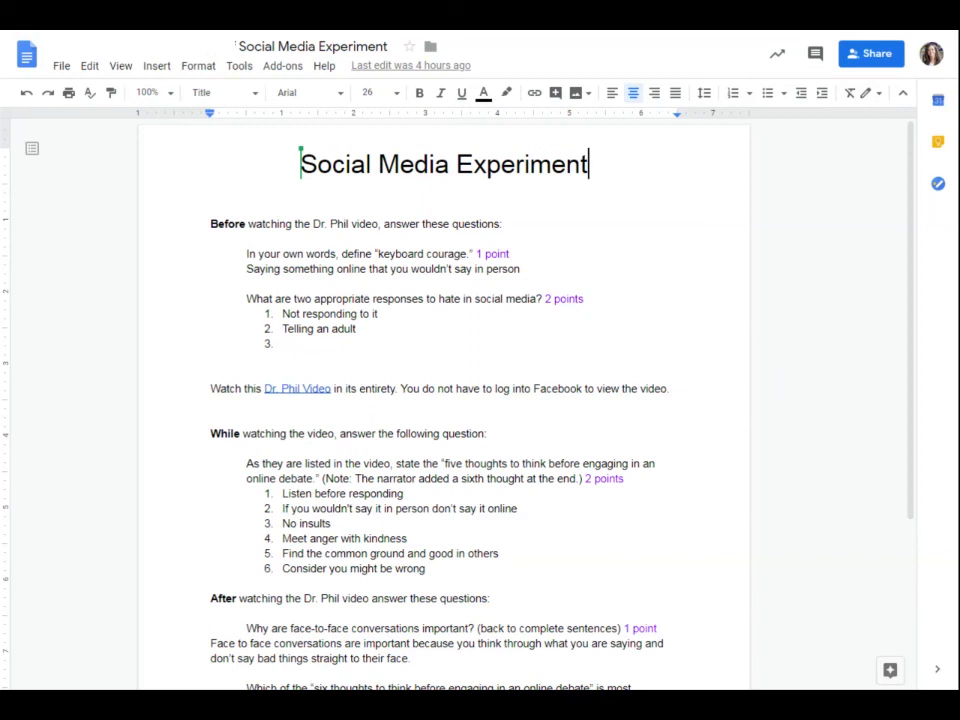
{"action": "left_click_drag", "start_coordinate": [274, 433], "coordinate": [486, 446]}
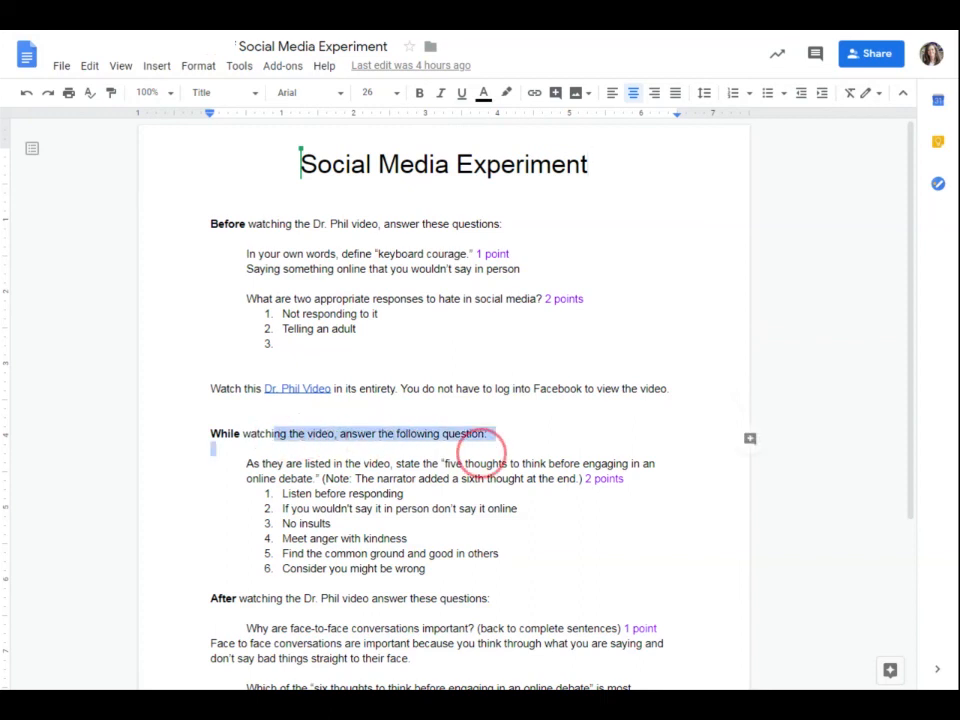
{"action": "left_click", "coordinate": [532, 441]}
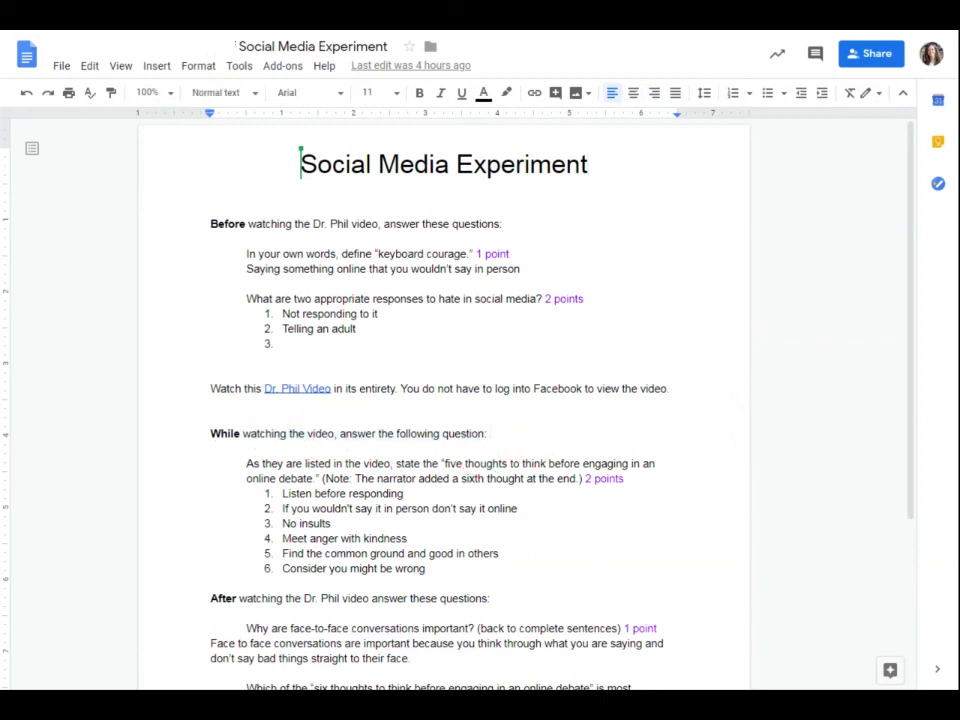